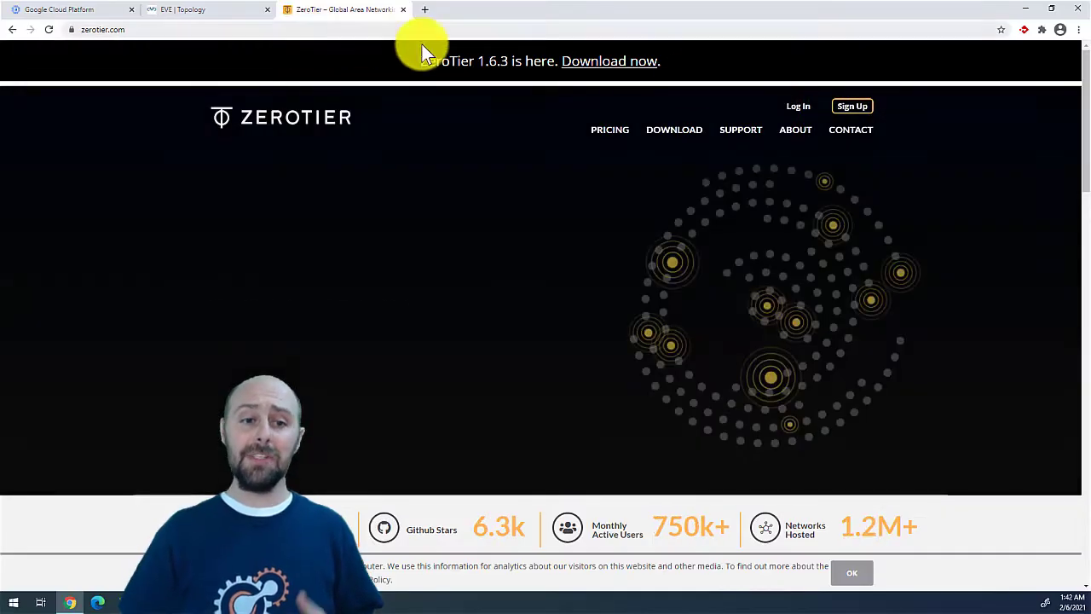
# Step: Open the ZeroTier Central login page and switch to the new-account registration form
pyautogui.click(798, 105)
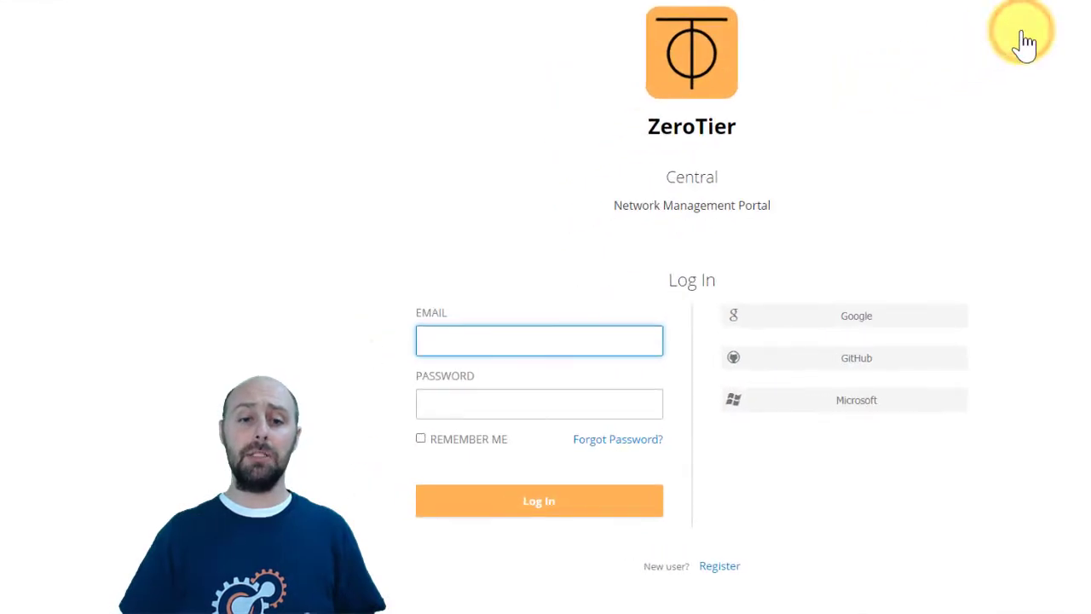
pyautogui.click(653, 548)
pyautogui.scroll(-2, 343, 369)
# Step: Fill in the first name, last name, e-mail address, password and password confirmation, then submit the registration
pyautogui.click(422, 213)
pyautogui.write('Tony')
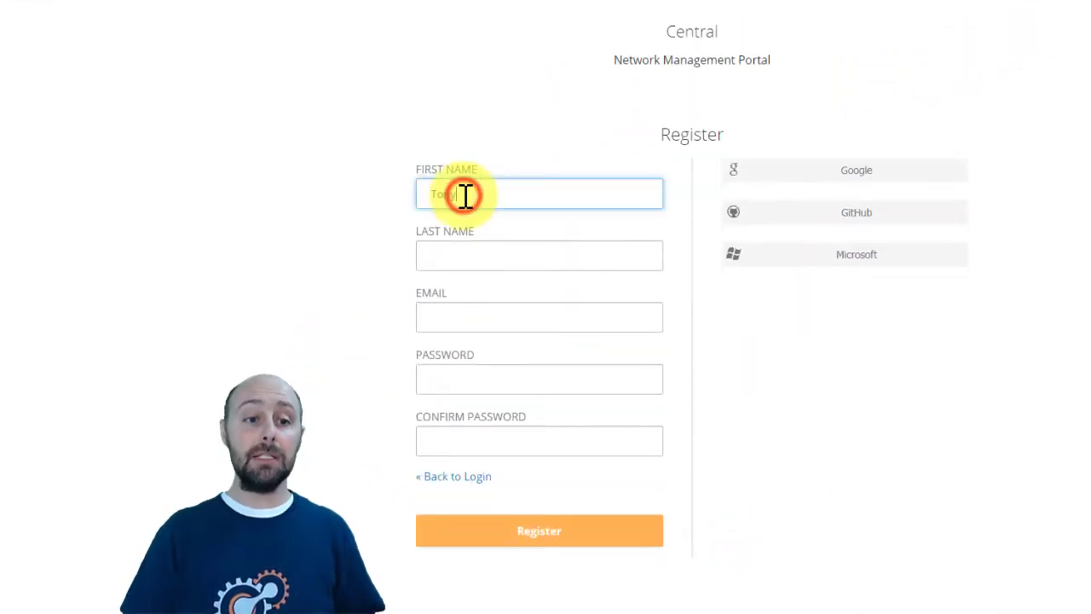
pyautogui.press('Tab')
pyautogui.write('E')
pyautogui.press('Tab')
pyautogui.press('Down')
pyautogui.press('Tab')
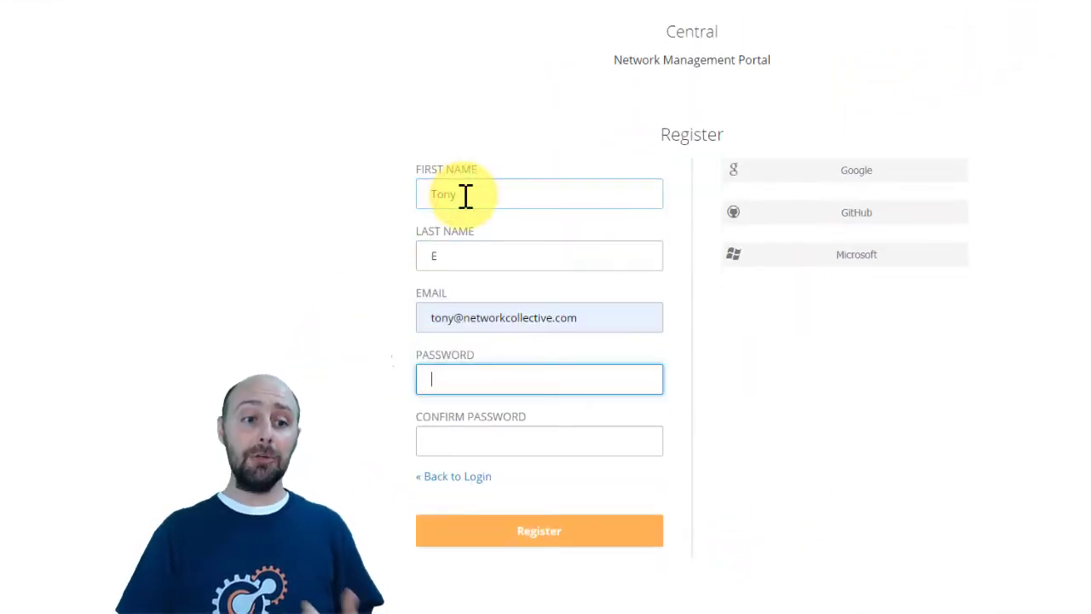
pyautogui.write('*********')
pyautogui.press('Tab')
pyautogui.write('******')
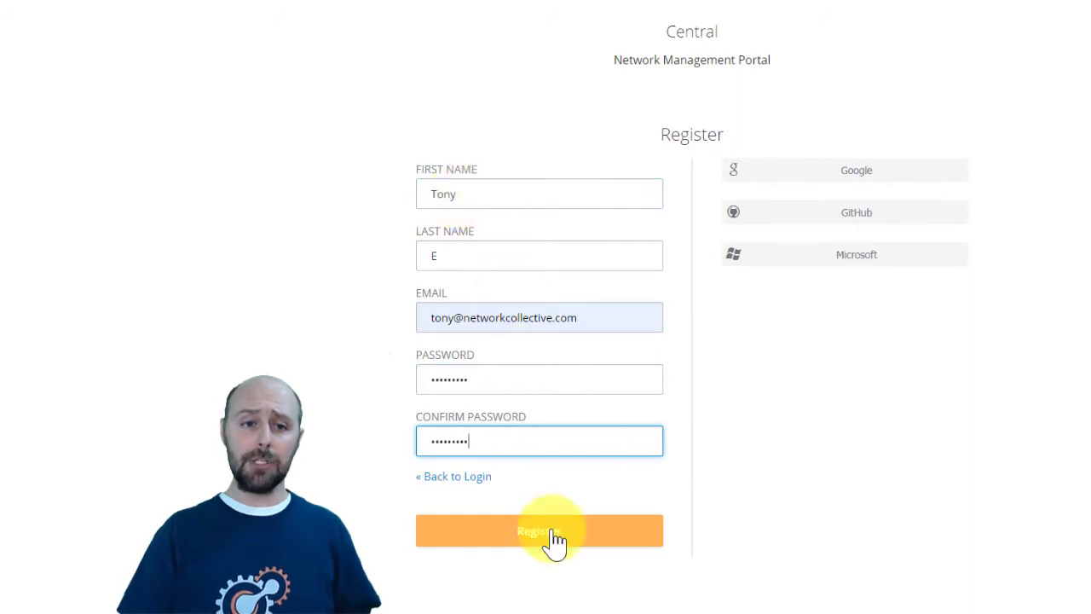
pyautogui.click(550, 532)
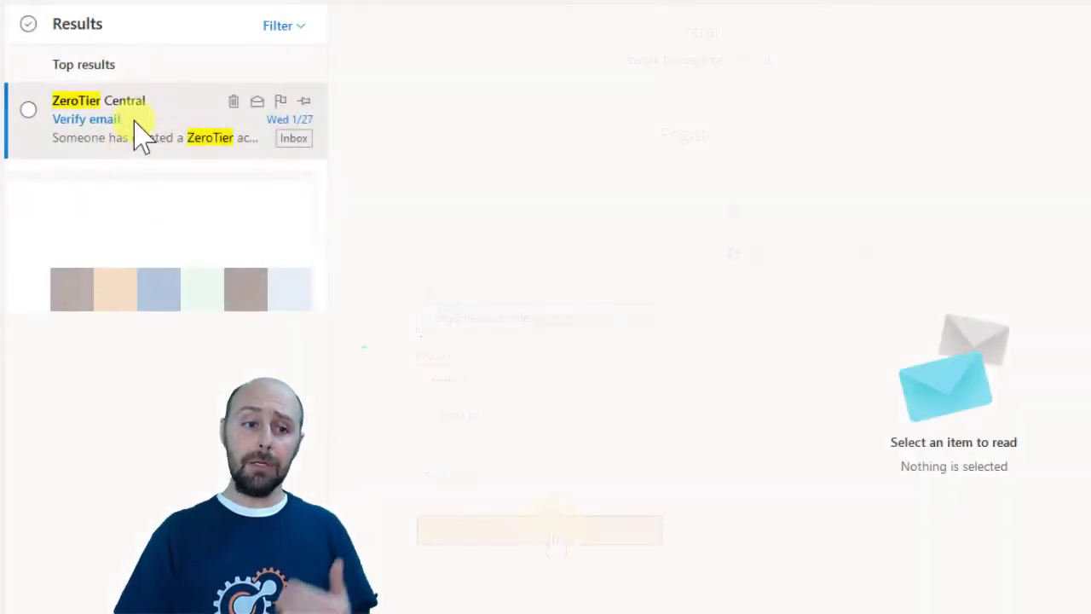
# Step: Open the ZeroTier verification e-mail, then create a new network in ZeroTier Central
pyautogui.click(140, 135)
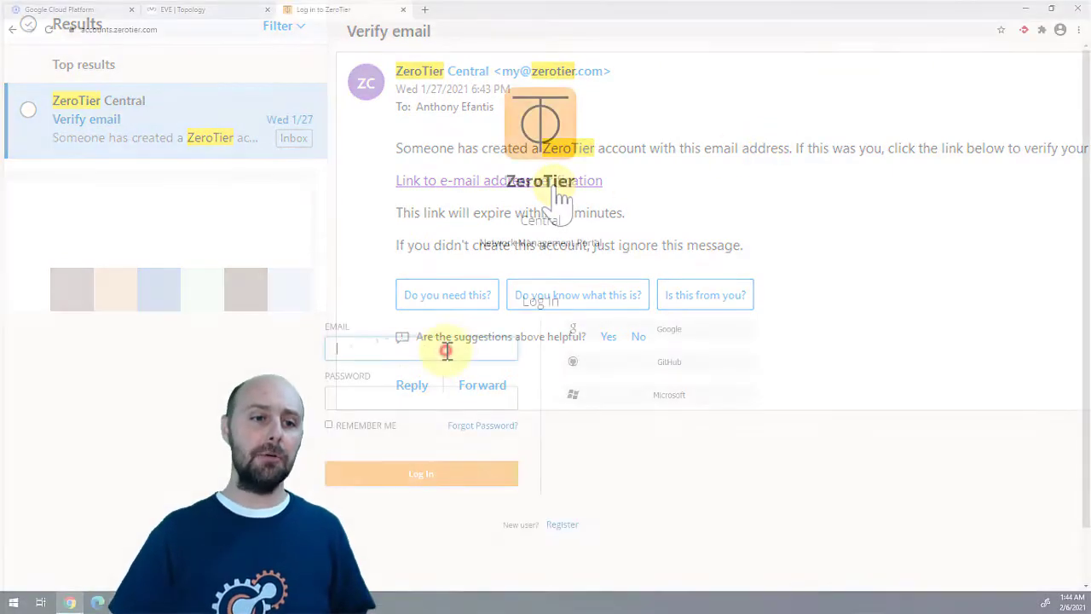
pyautogui.write('netw')
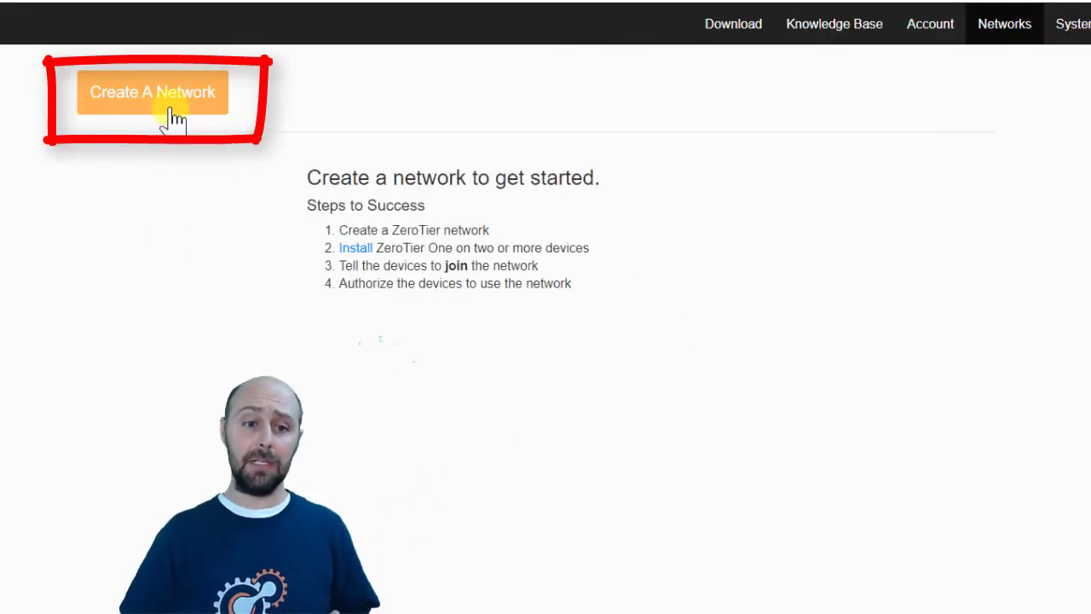
pyautogui.click(165, 115)
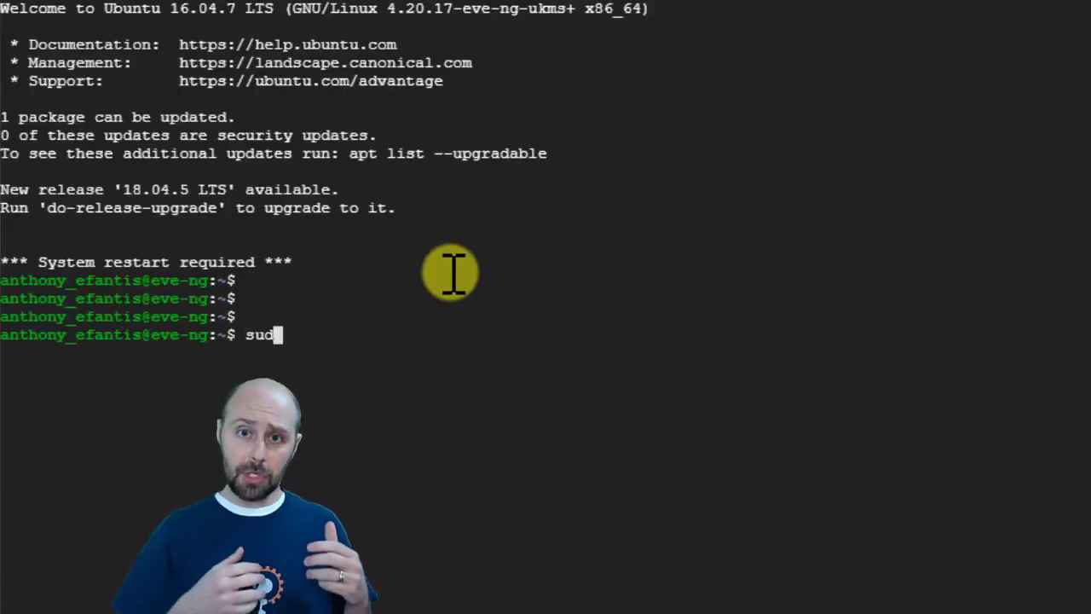
pyautogui.write('o -i')
pyautogui.press('Return')
pyautogui.press('Return')
pyautogui.press('Return')
pyautogui.press('Return')
pyautogui.press('Return')
pyautogui.rightClick(173, 421)
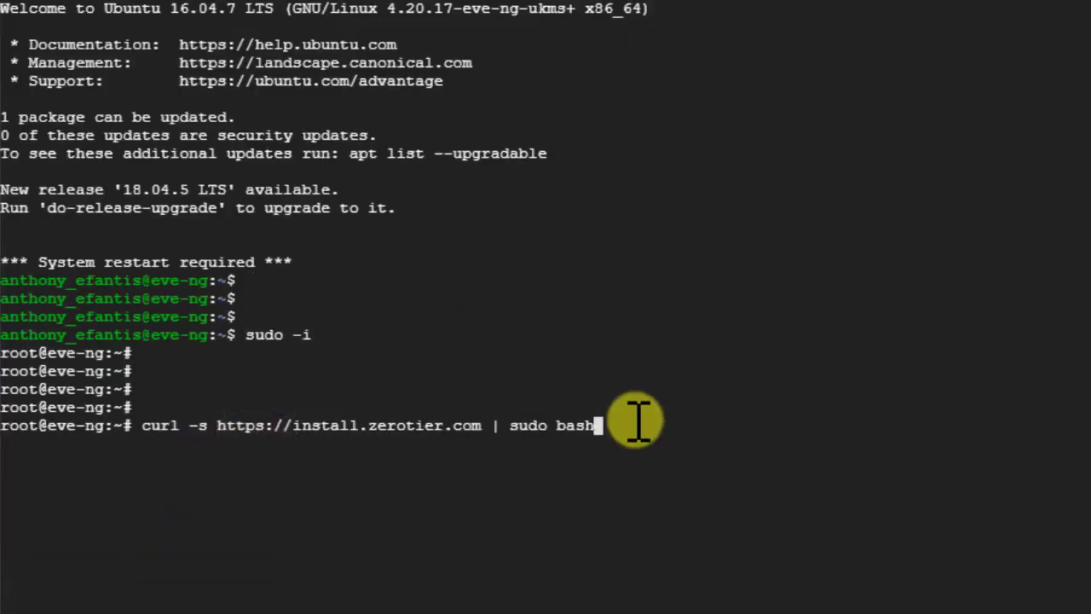
pyautogui.press('Return')
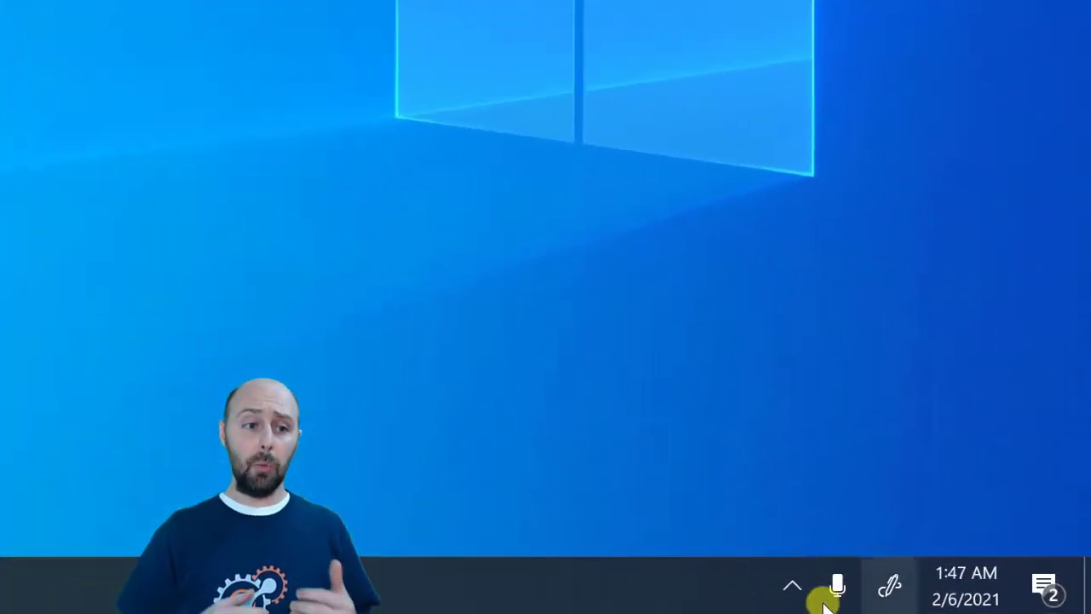
pyautogui.click(788, 588)
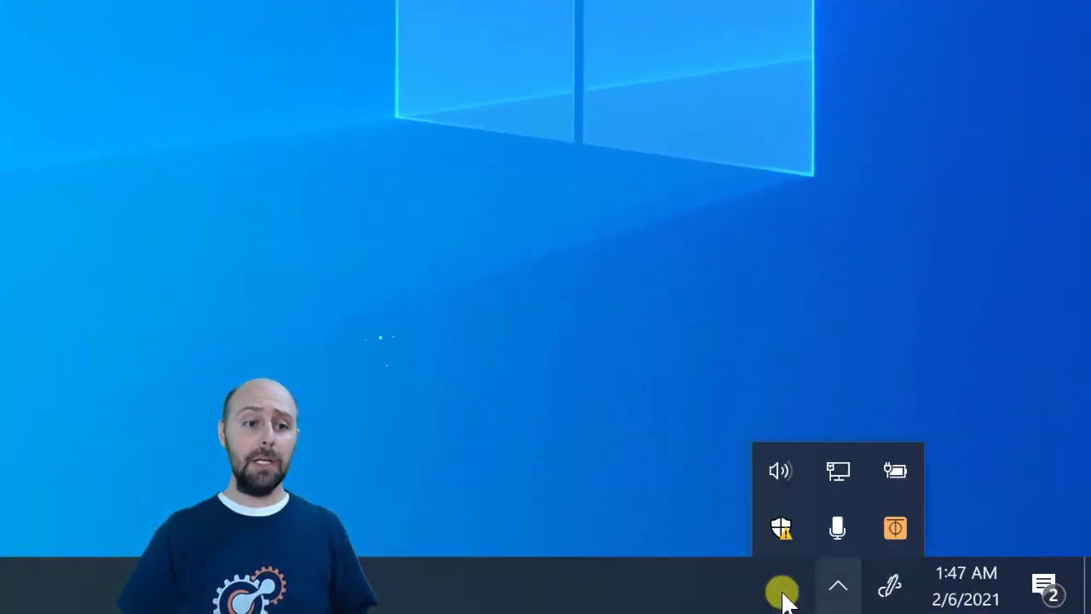
pyautogui.click(893, 527)
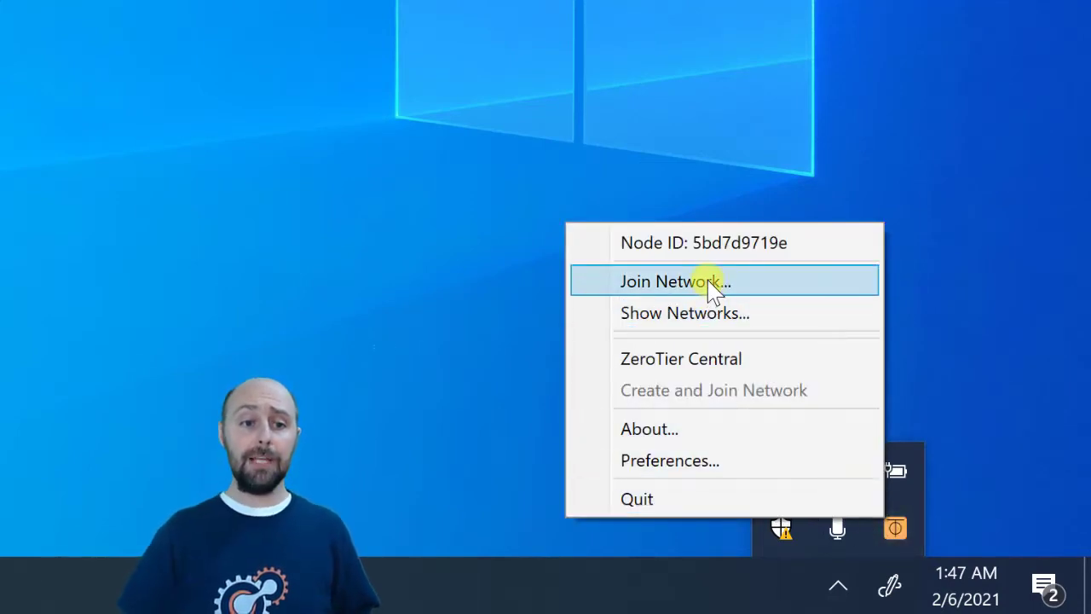
pyautogui.click(711, 283)
pyautogui.click(748, 444)
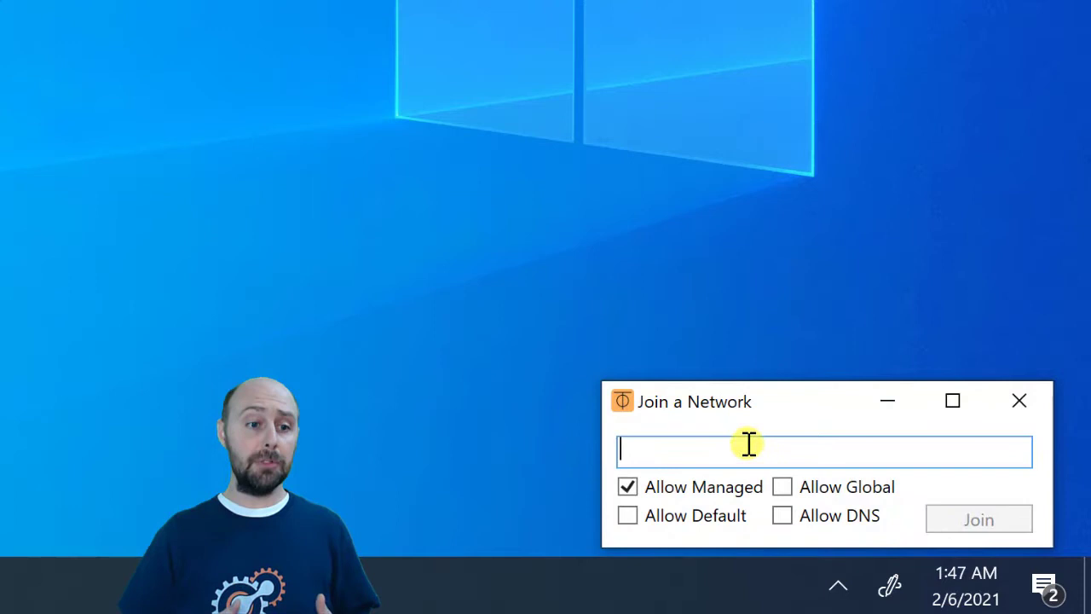
pyautogui.write('af78bf94366928df')
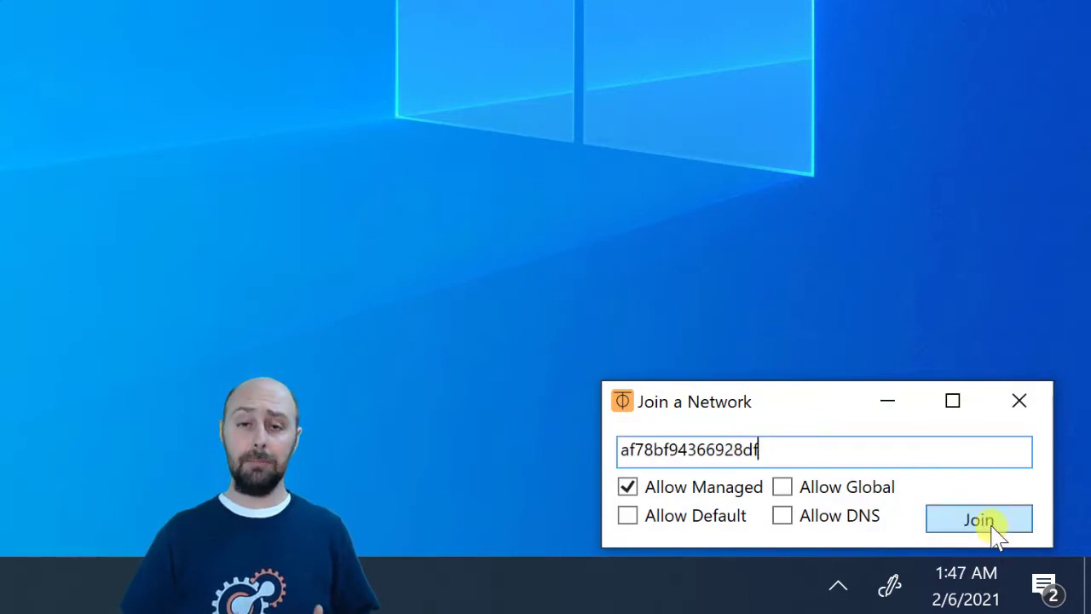
pyautogui.click(991, 524)
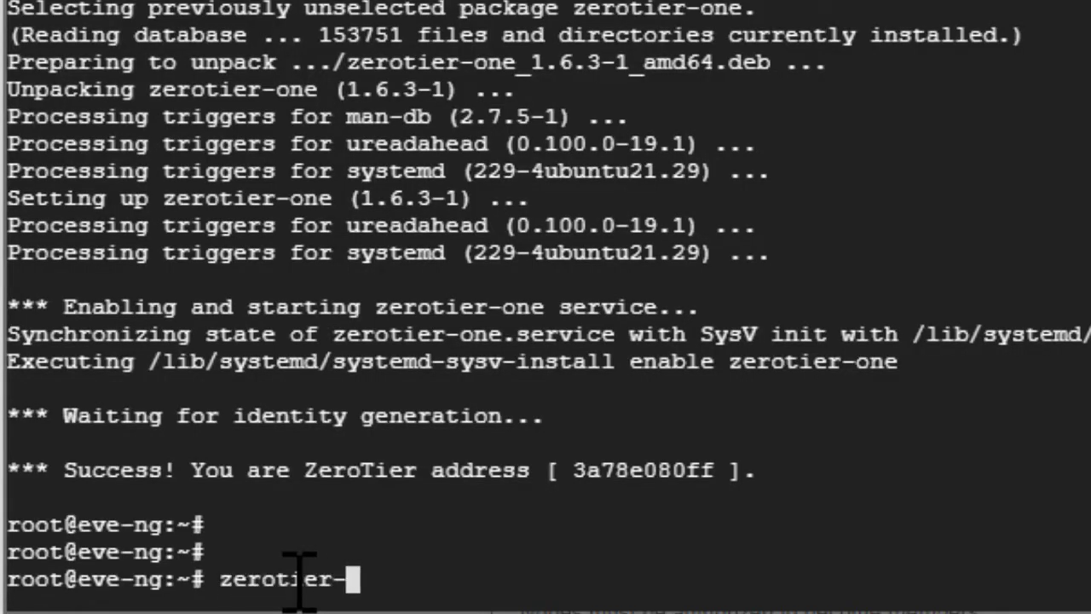
# Step: Run 'zerotier-cli join af78bf94366928df' on the EVE-NG server
pyautogui.write('cli join')
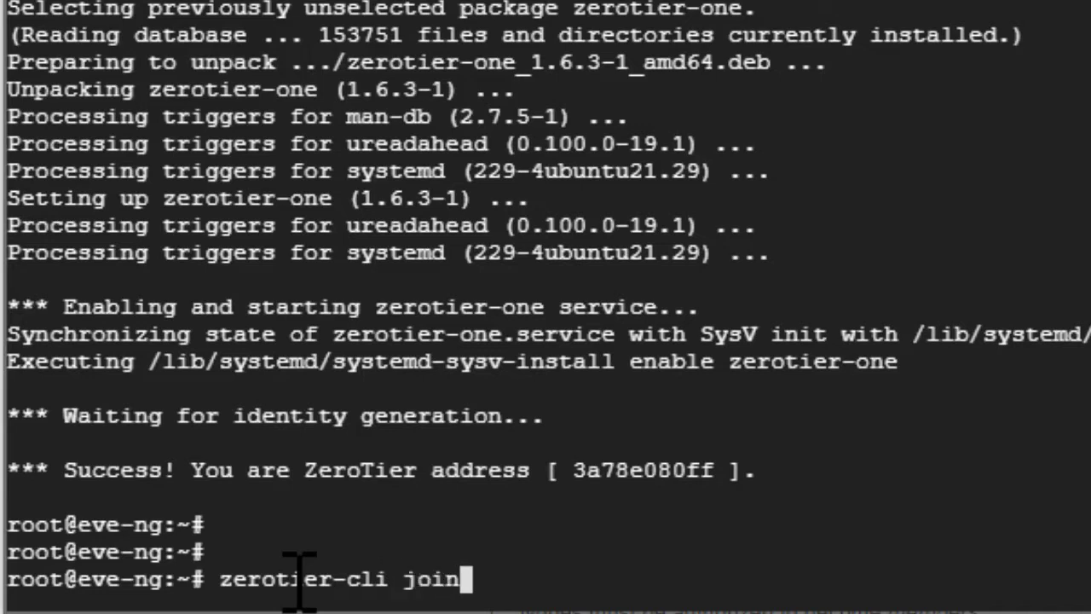
pyautogui.rightClick(300, 580)
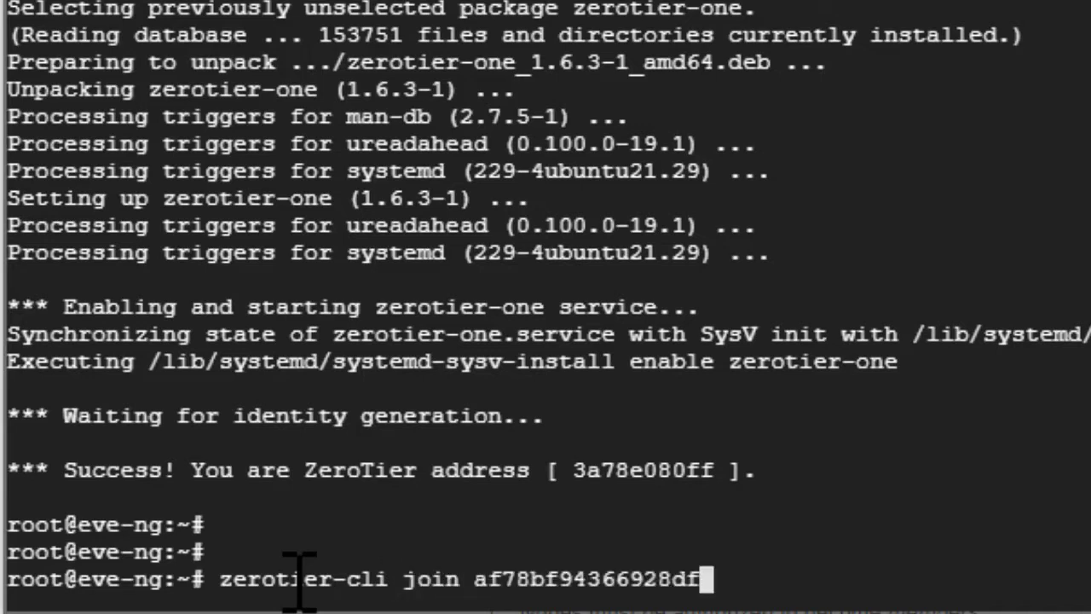
pyautogui.press('Return')
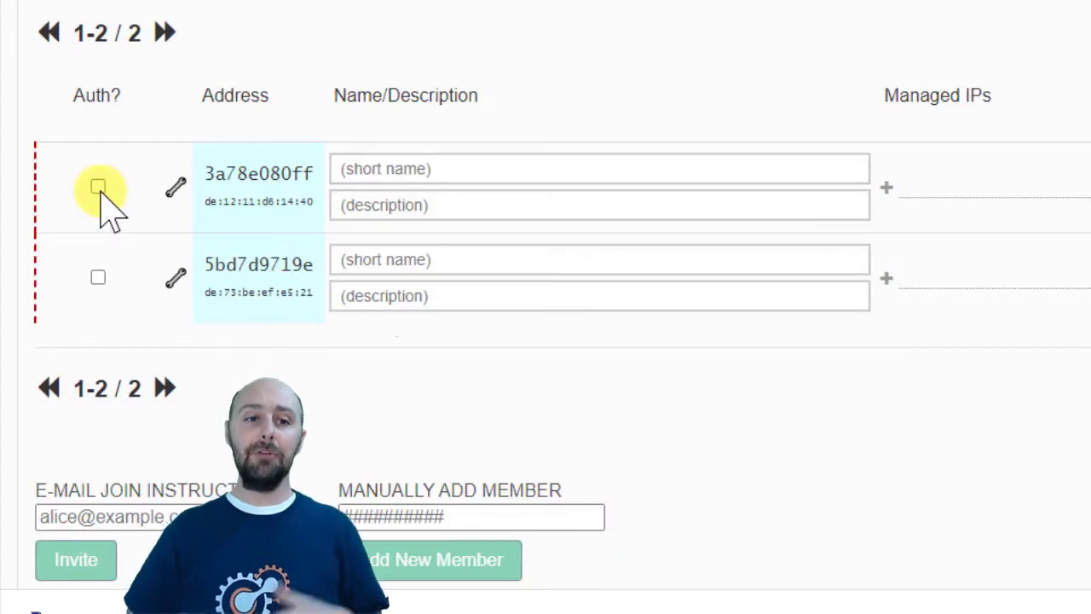
# Step: Authorize members 3a78e080ff and 5bd7d9719e, and name them EVE-NG and Windows10
pyautogui.click(98, 187)
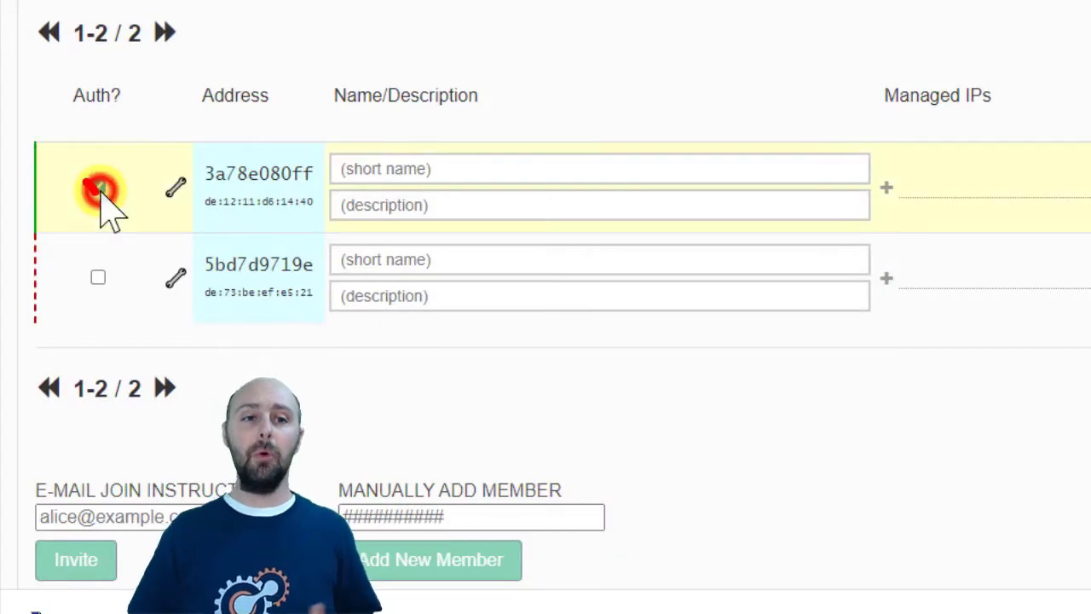
pyautogui.click(98, 277)
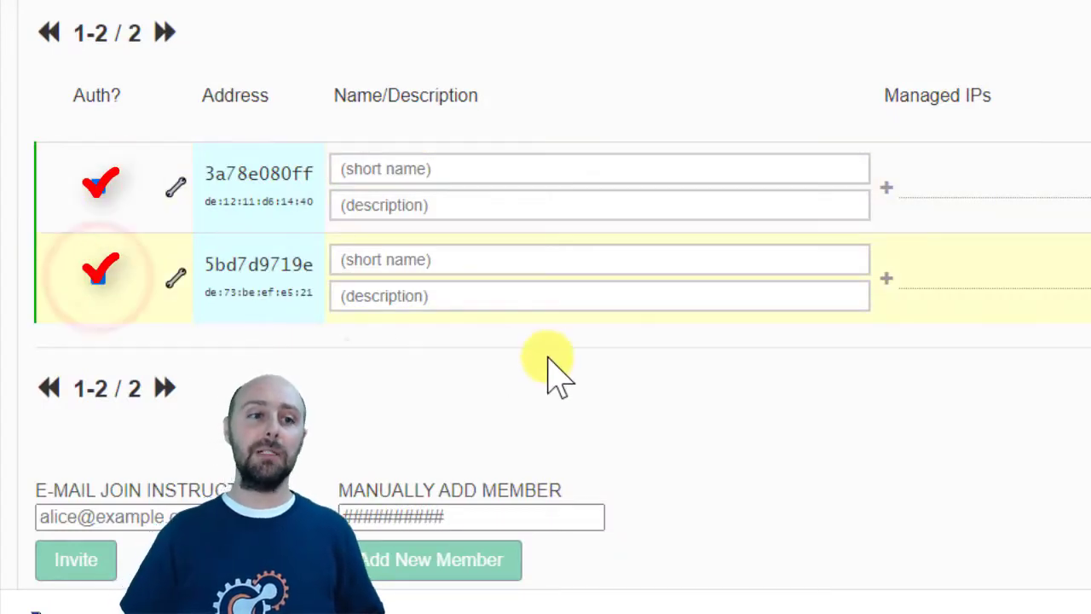
pyautogui.click(504, 264)
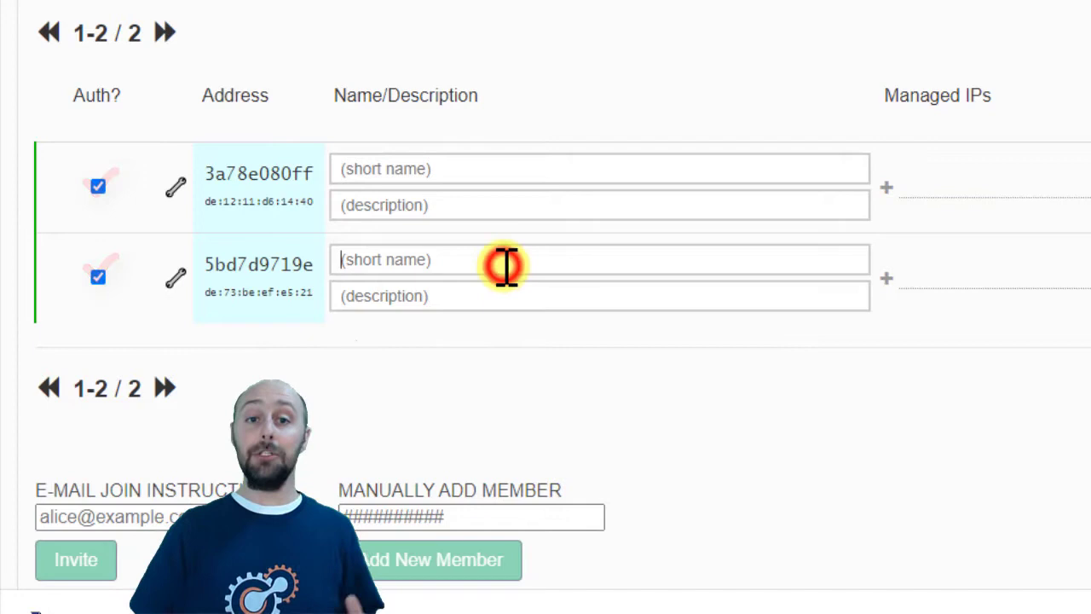
pyautogui.write('Windows10')
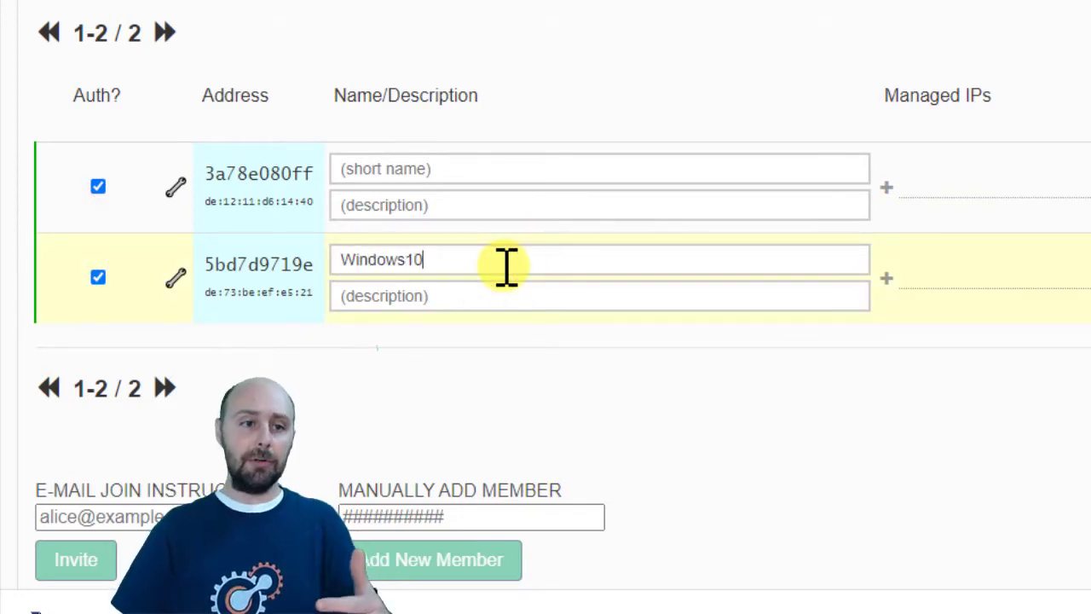
pyautogui.click(476, 166)
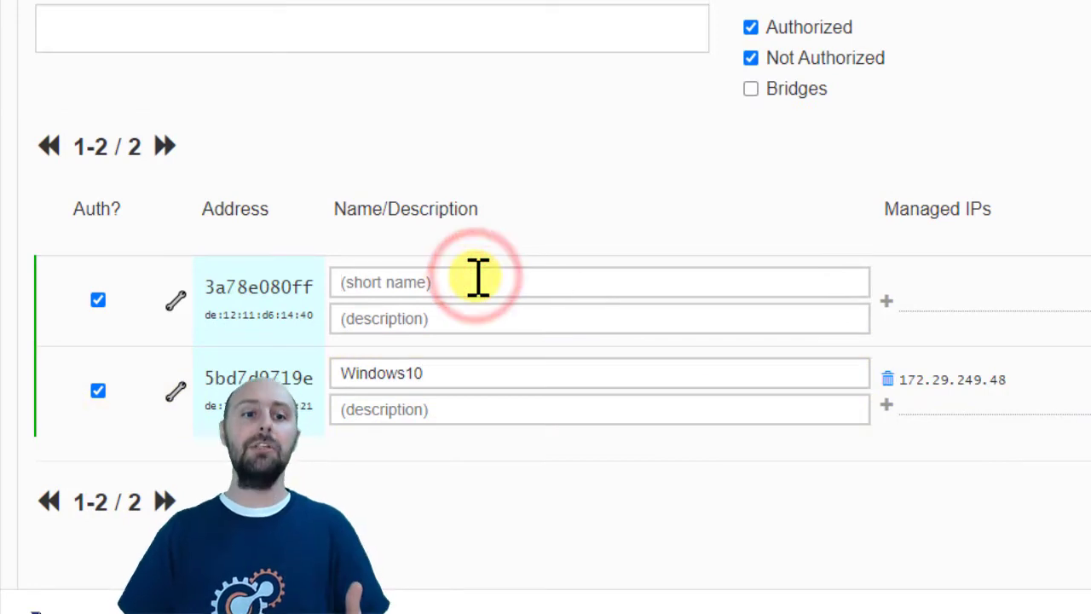
pyautogui.write('EVE-NG')
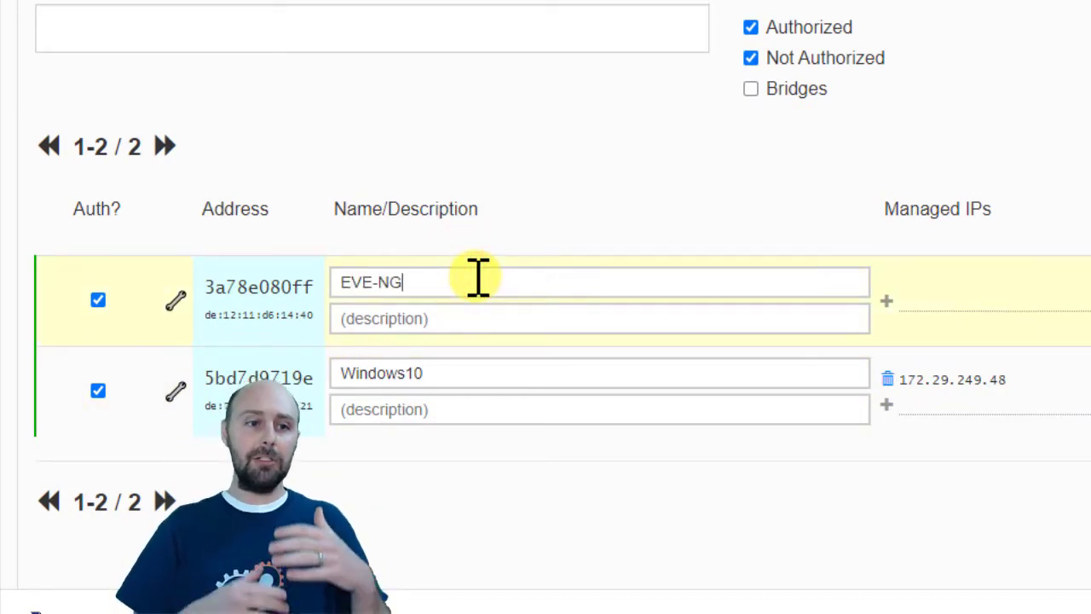
pyautogui.press('Return')
pyautogui.click(575, 471)
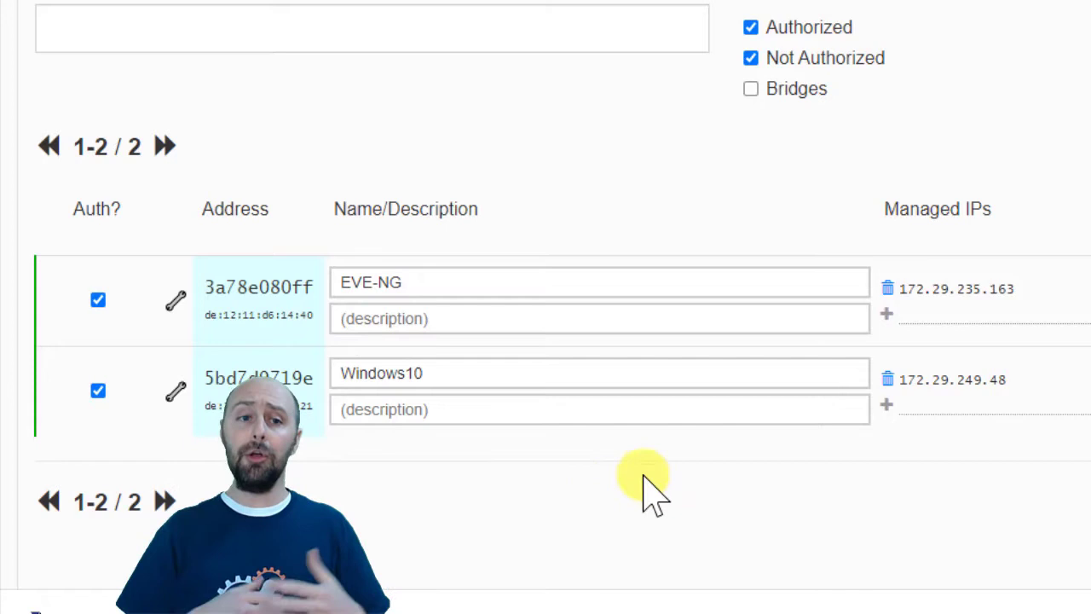
# Step: Copy the EVE-NG member's managed IP 172.29.235.163 and locate the Managed Routes section
pyautogui.click(1045, 295)
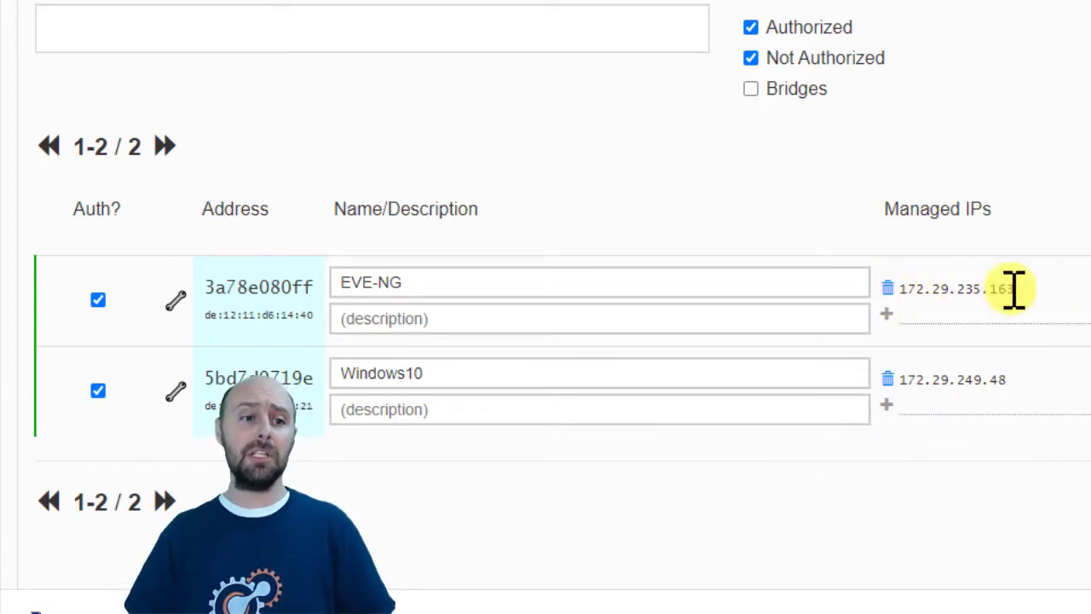
pyautogui.moveTo(1015, 288); pyautogui.dragTo(903, 287)
pyautogui.hotkey('ctrl', 'c')
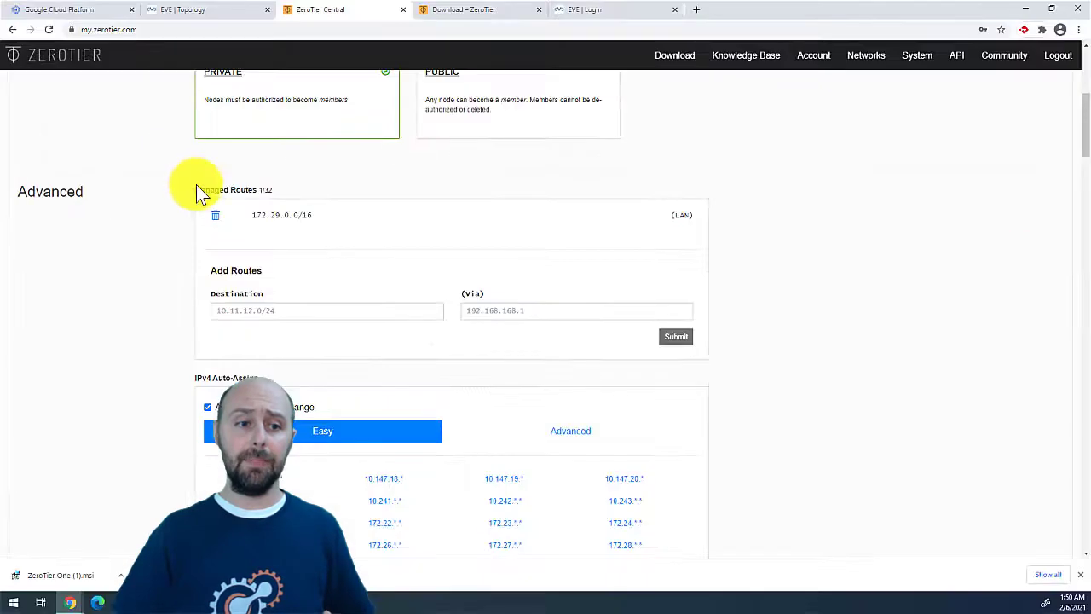
pyautogui.moveTo(198, 191); pyautogui.dragTo(274, 190)
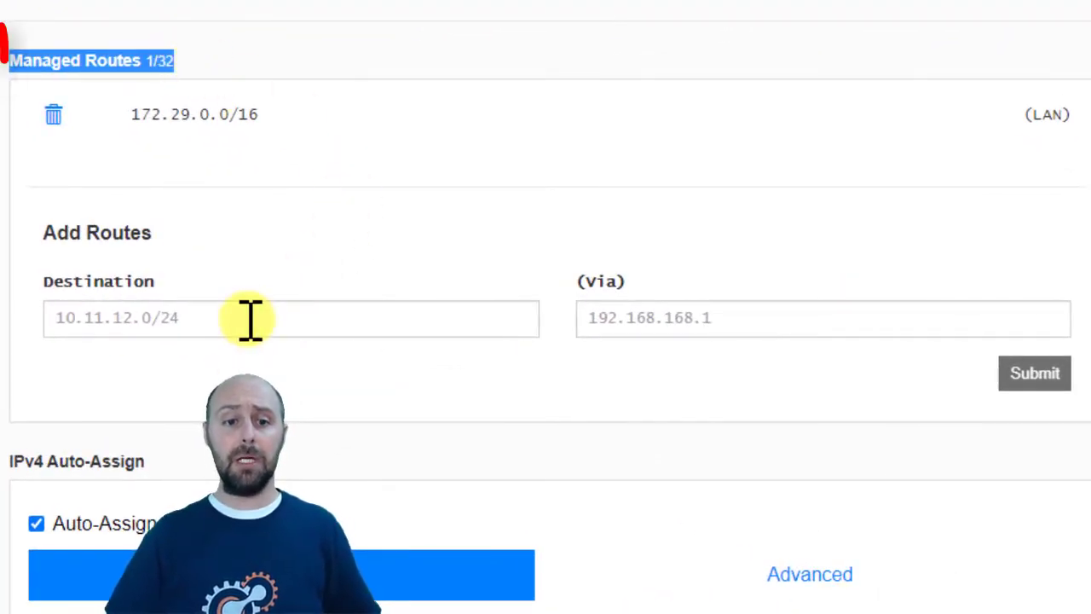
# Step: Submit a managed route with destination 10.199.199.0/24 and gateway 172.29.235.163
pyautogui.click(251, 318)
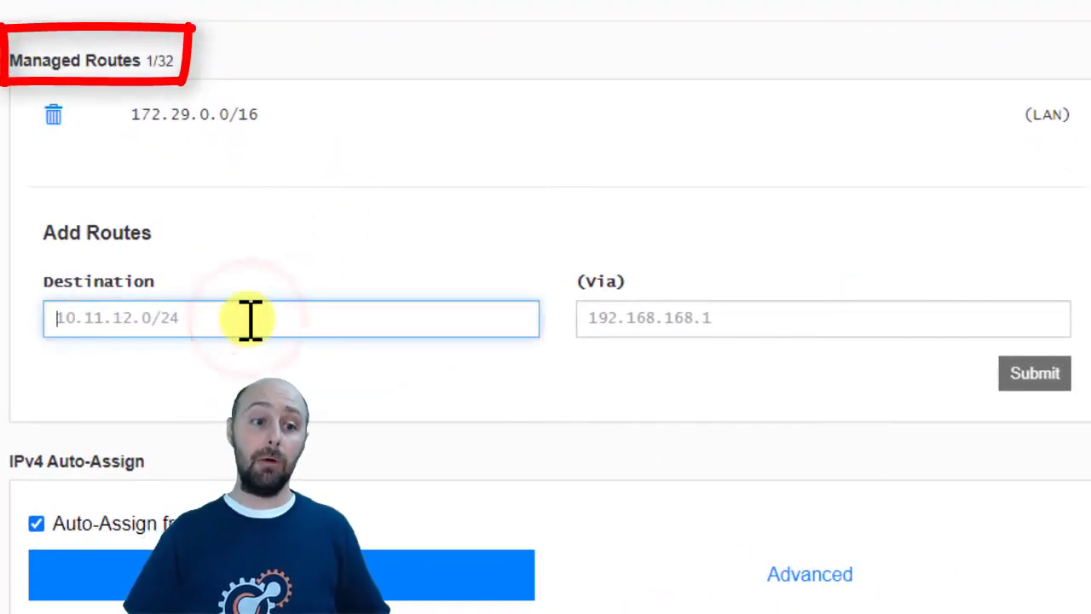
pyautogui.write('10.199.199.0')
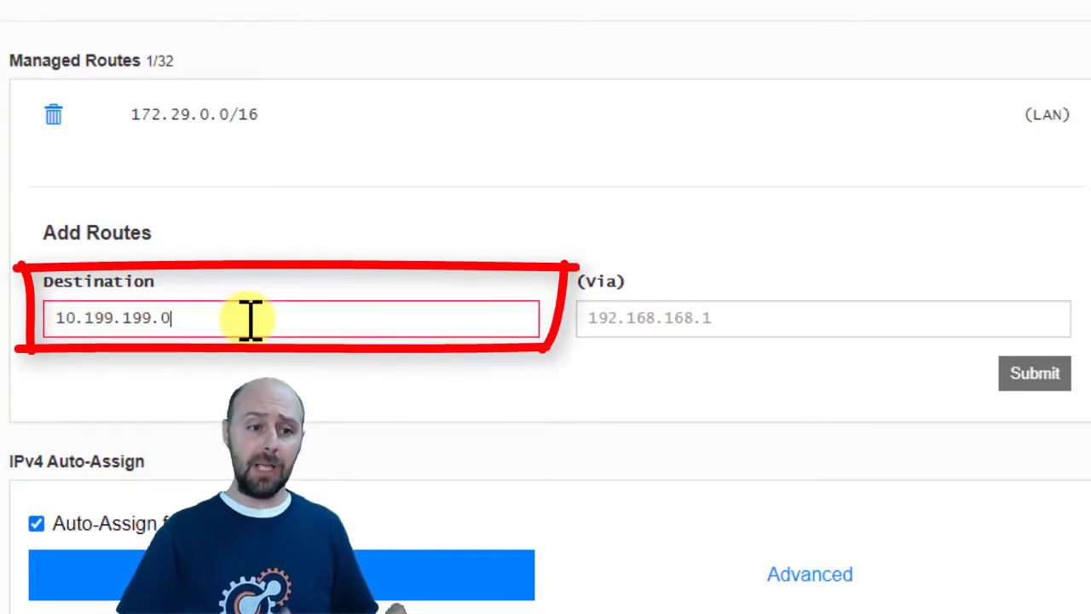
pyautogui.write('/24')
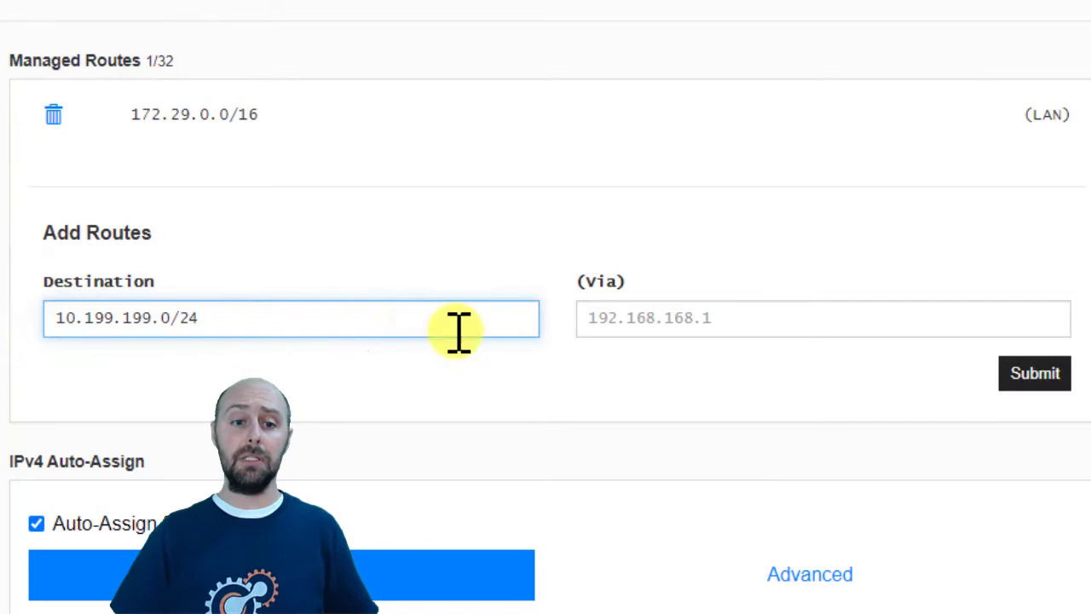
pyautogui.click(619, 317)
pyautogui.hotkey('ctrl', 'v')
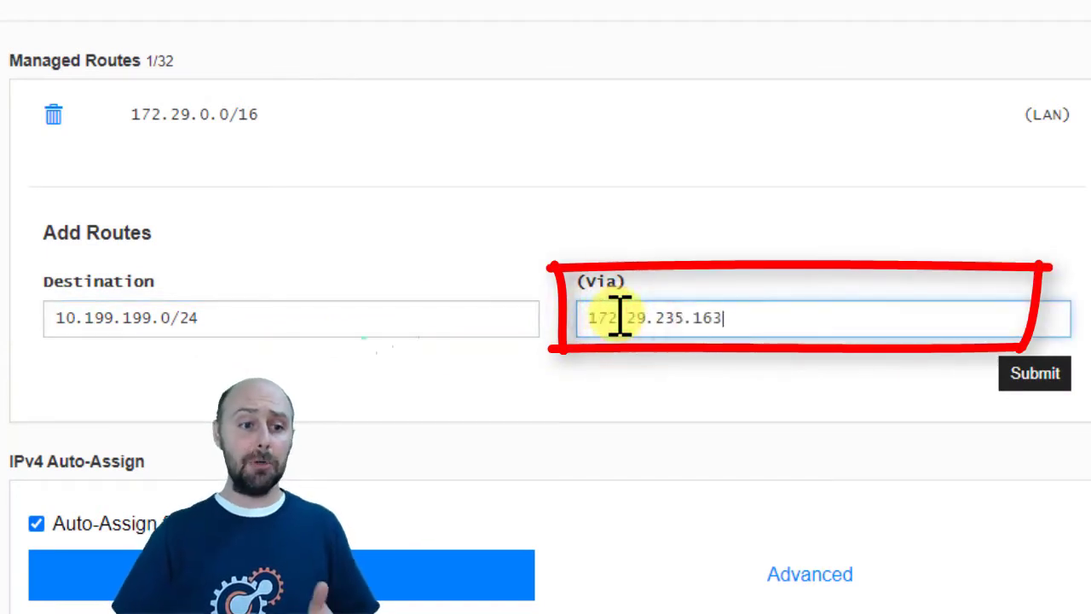
pyautogui.click(1034, 375)
pyautogui.click(1036, 379)
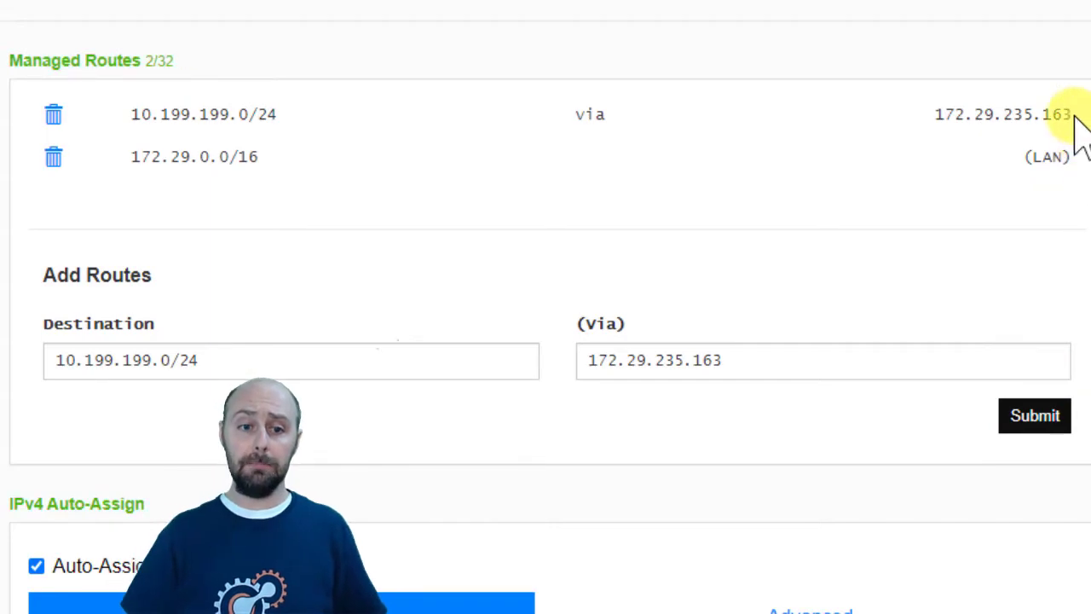
pyautogui.moveTo(1071, 114); pyautogui.dragTo(136, 127)
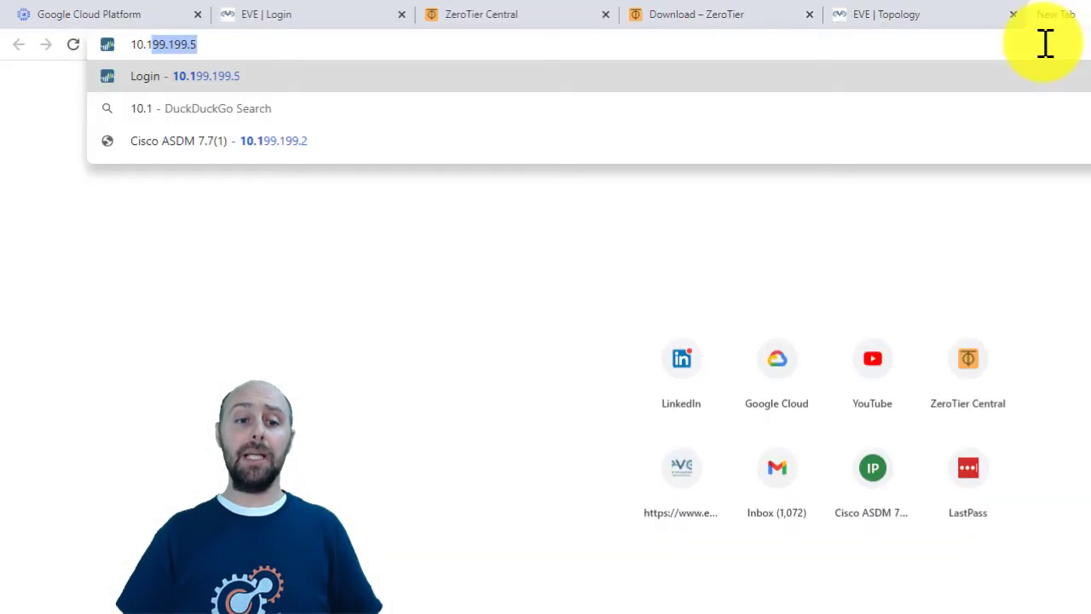
# Step: Load the ASAv's ASDM page at 10.199.199.2, proceeding past the certificate warning
pyautogui.write('99.199.2')
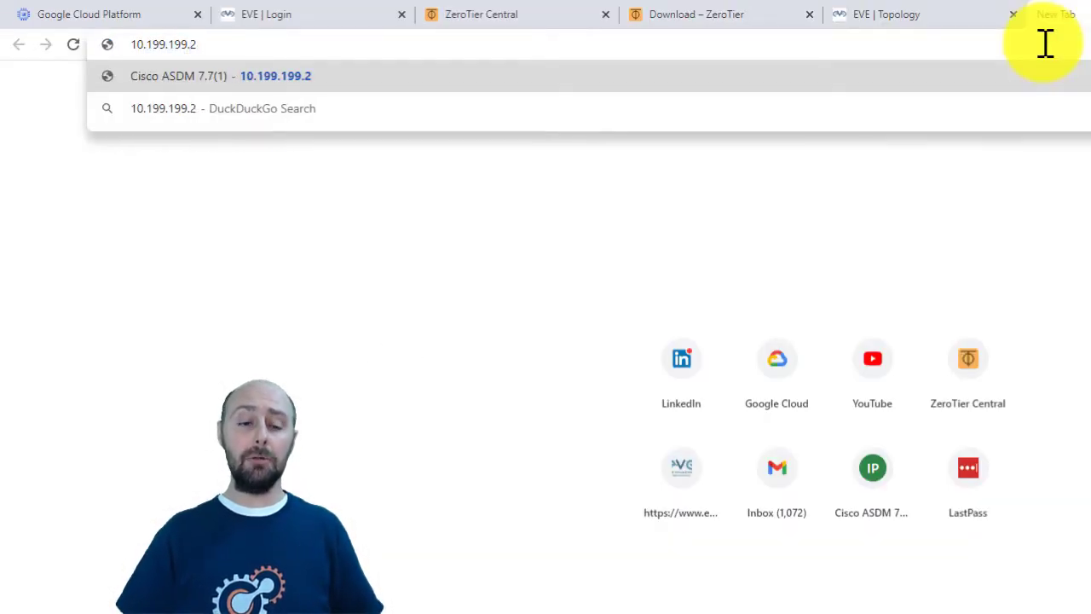
pyautogui.press('Return')
pyautogui.click(601, 514)
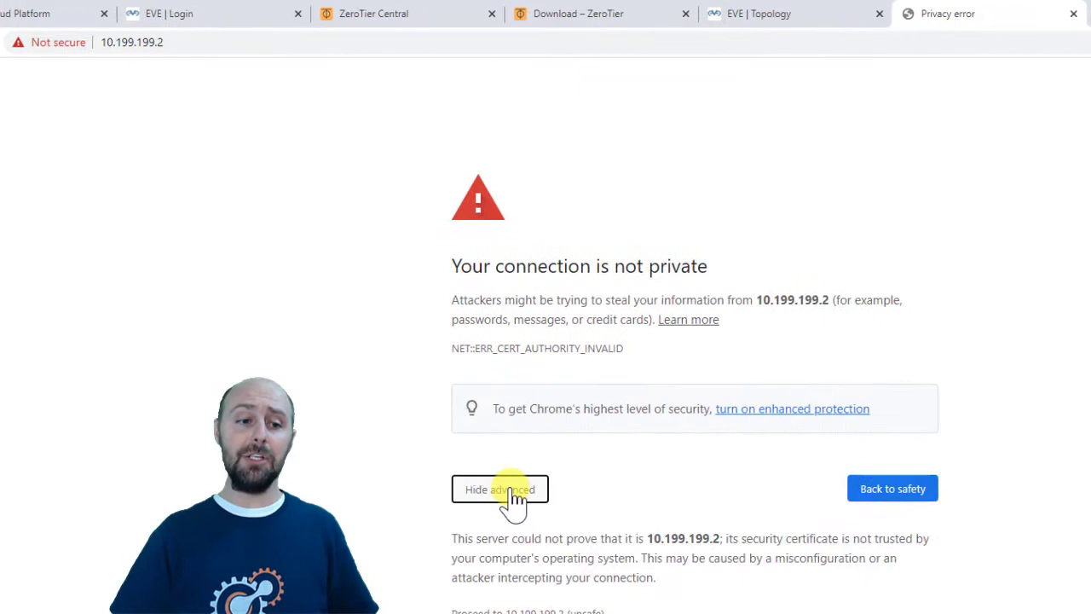
pyautogui.click(644, 611)
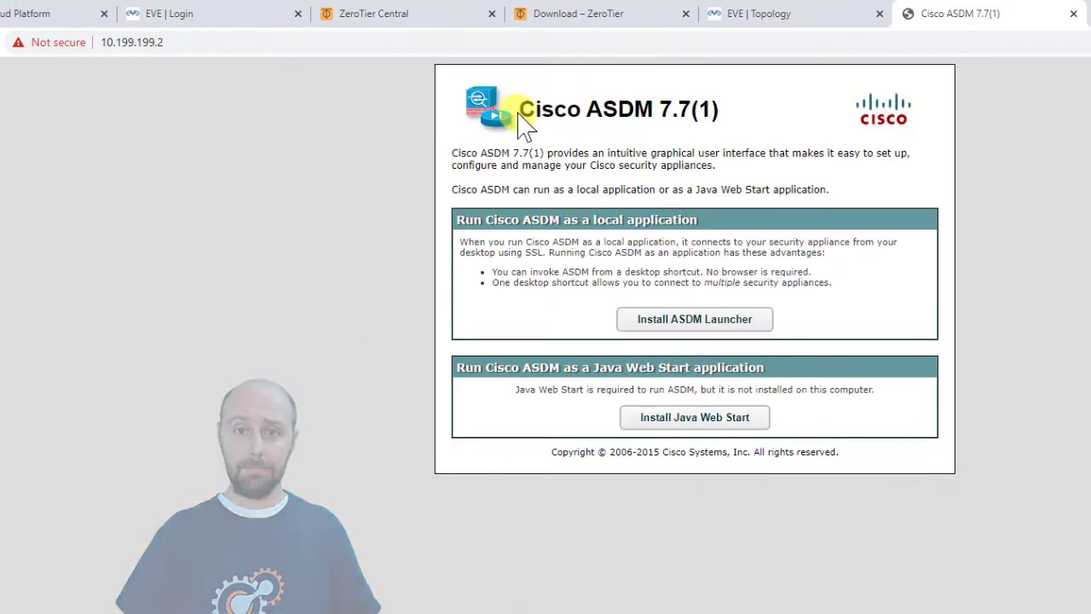
pyautogui.moveTo(527, 108); pyautogui.dragTo(784, 112)
pyautogui.click(758, 14)
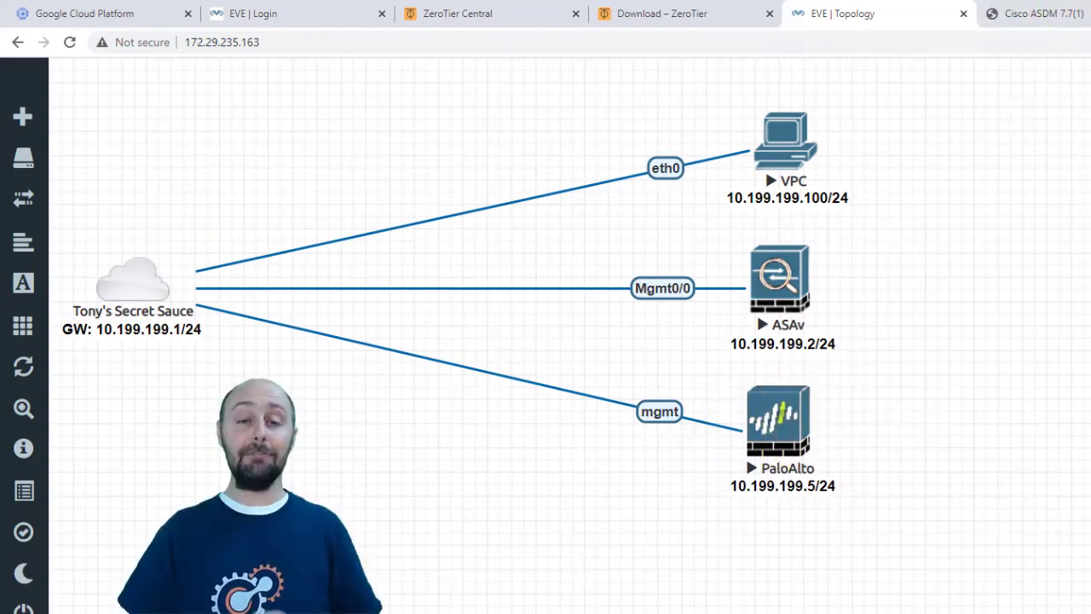
pyautogui.hotkey('ctrl', 't')
pyautogui.write('10.199.199.5')
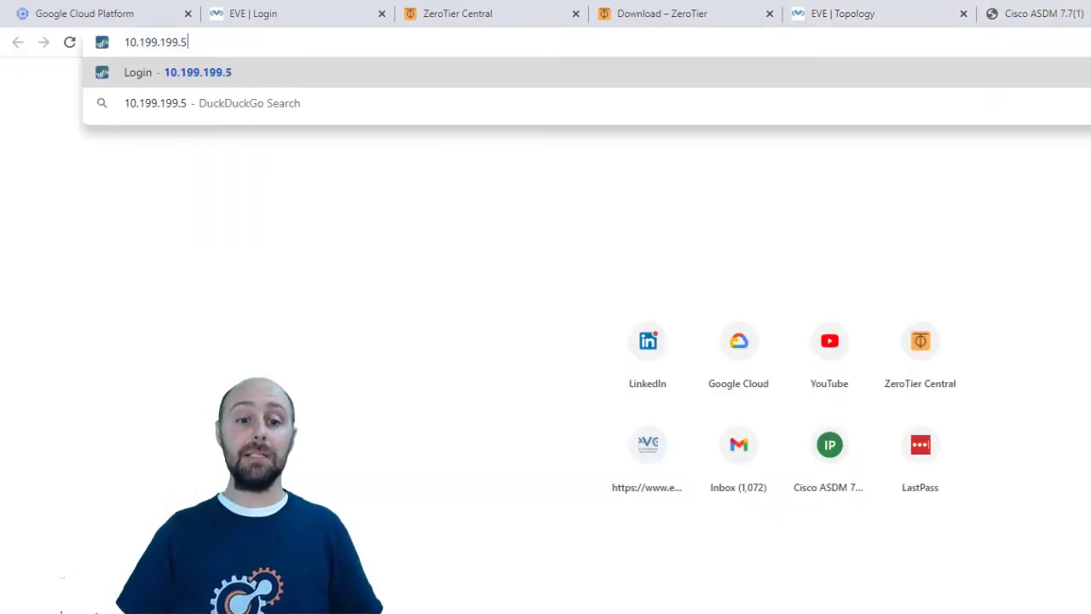
pyautogui.press('Home')
pyautogui.write('https://')
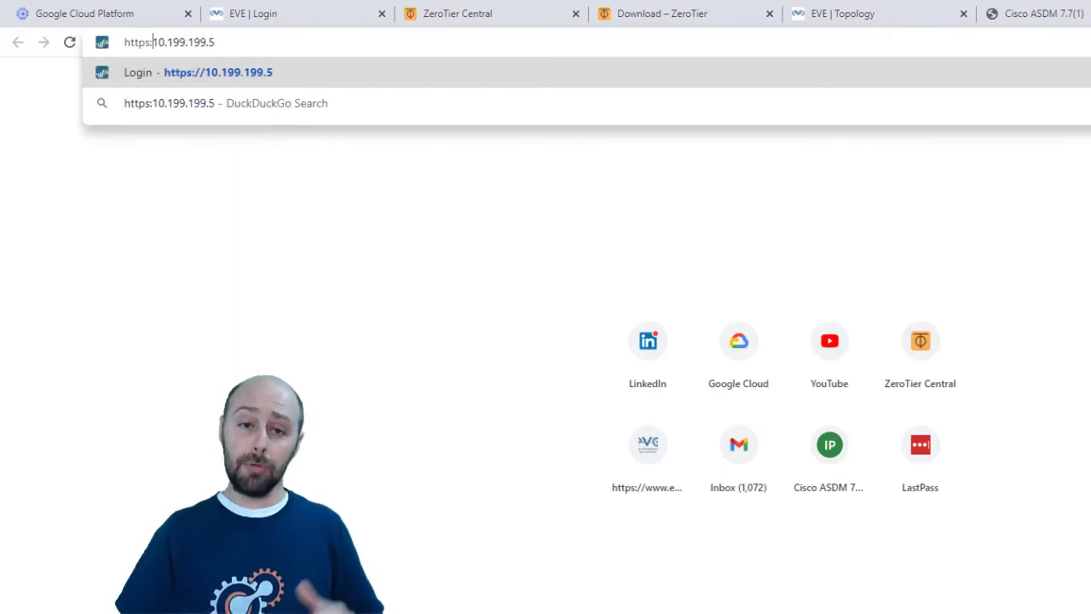
pyautogui.press('Return')
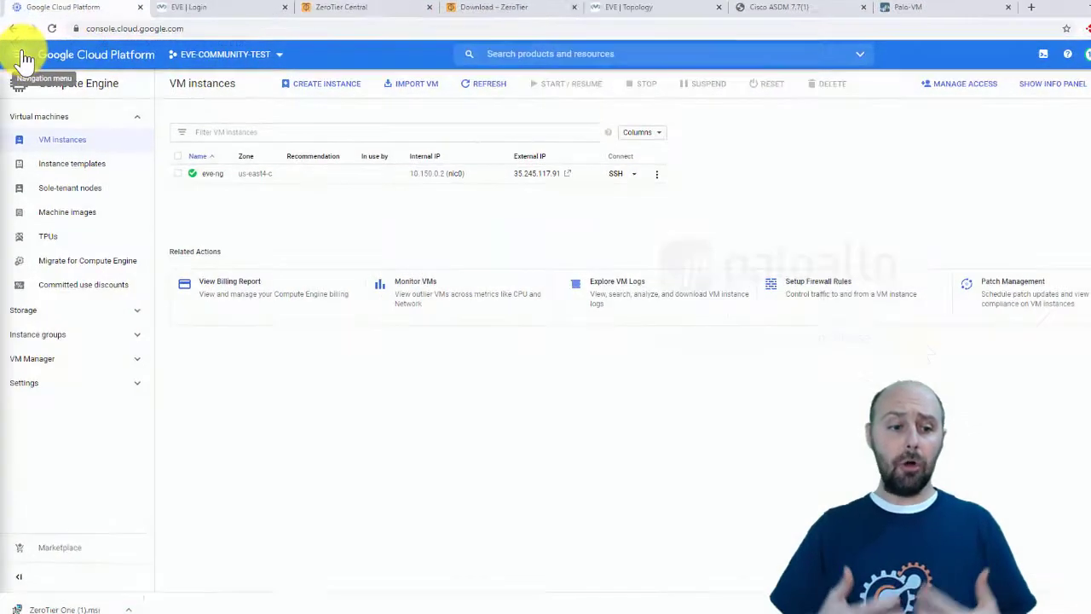
# Step: Go to the VPC network Firewall page in the Google Cloud console
pyautogui.click(23, 54)
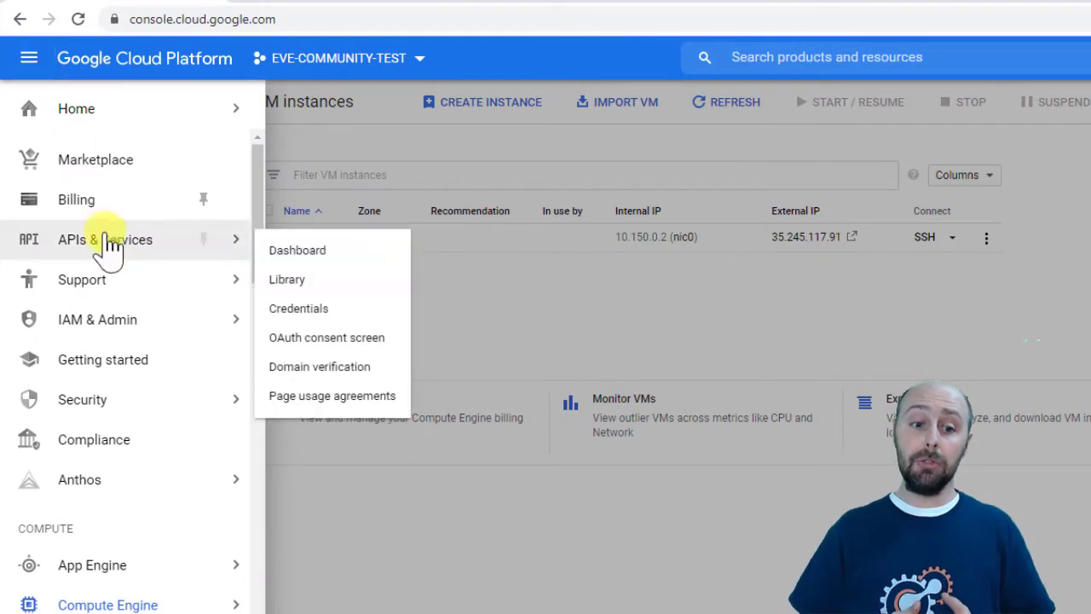
pyautogui.scroll(-10, 77, 247)
pyautogui.moveTo(124, 439)
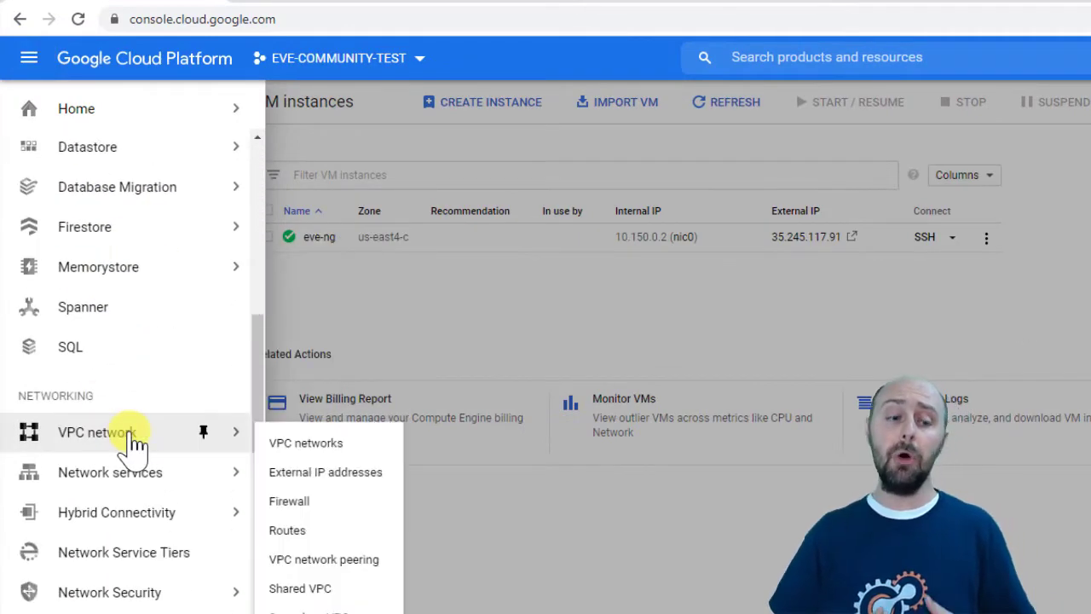
pyautogui.click(298, 507)
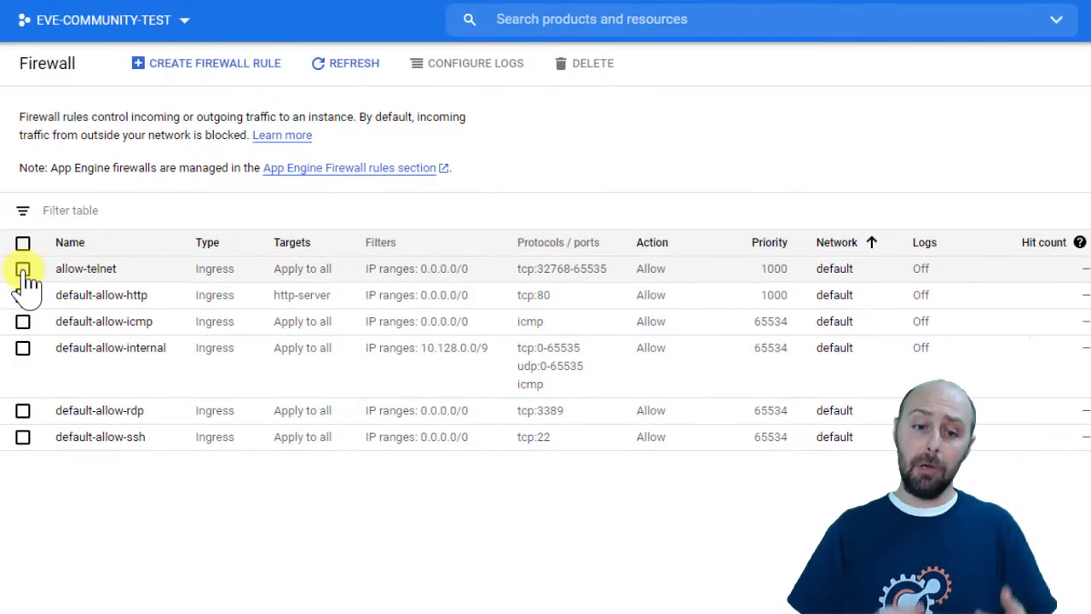
# Step: Tick allow-telnet, default-allow-http, default-allow-icmp and default-allow-rdp, and request deleting the five rules
pyautogui.click(257, 306)
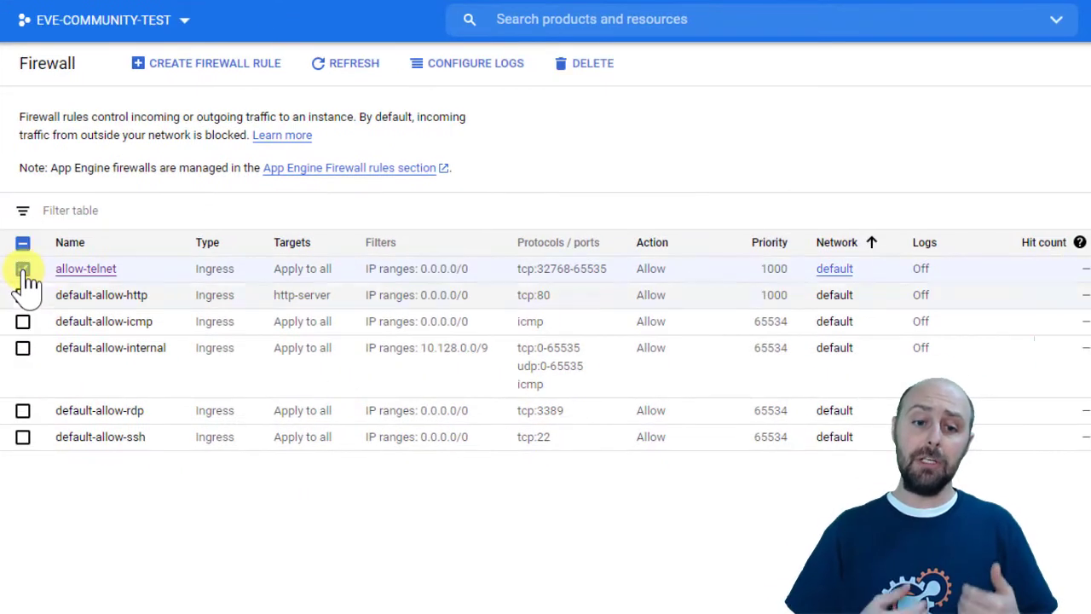
pyautogui.click(22, 294)
pyautogui.click(22, 321)
pyautogui.click(23, 411)
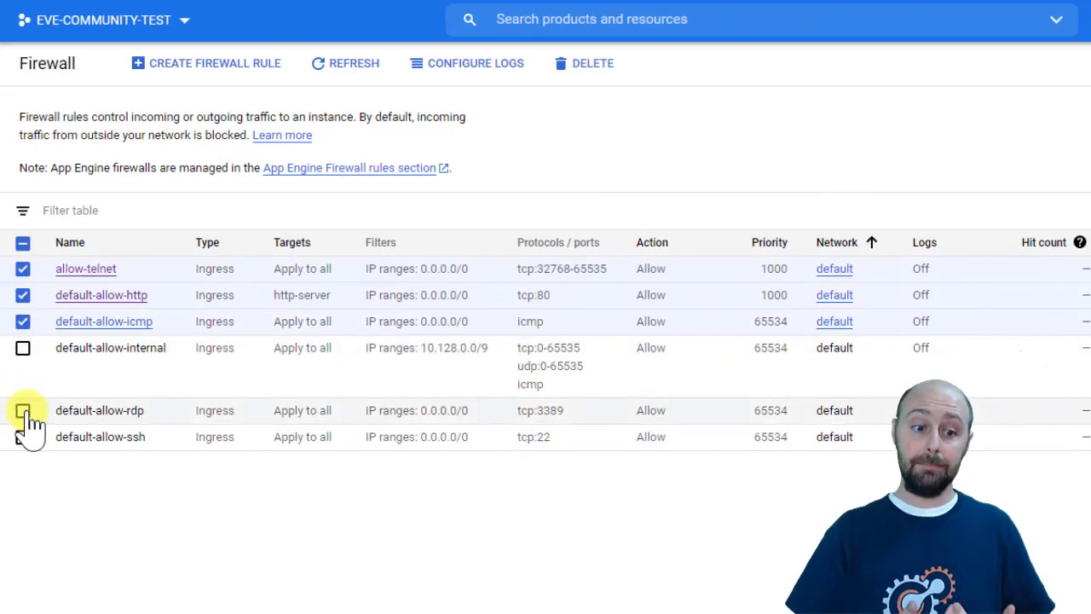
pyautogui.click(603, 77)
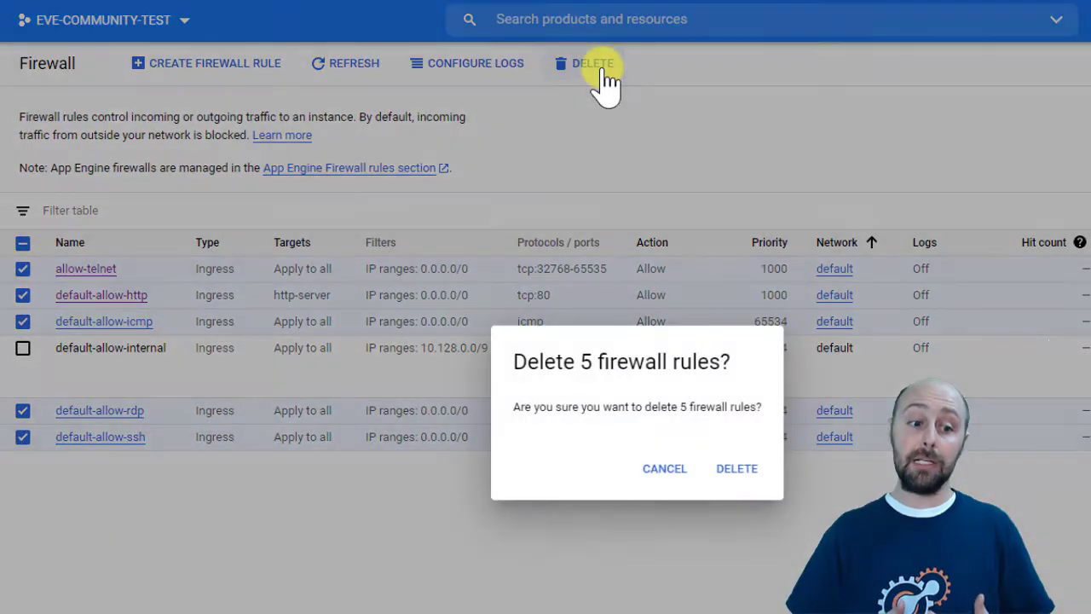